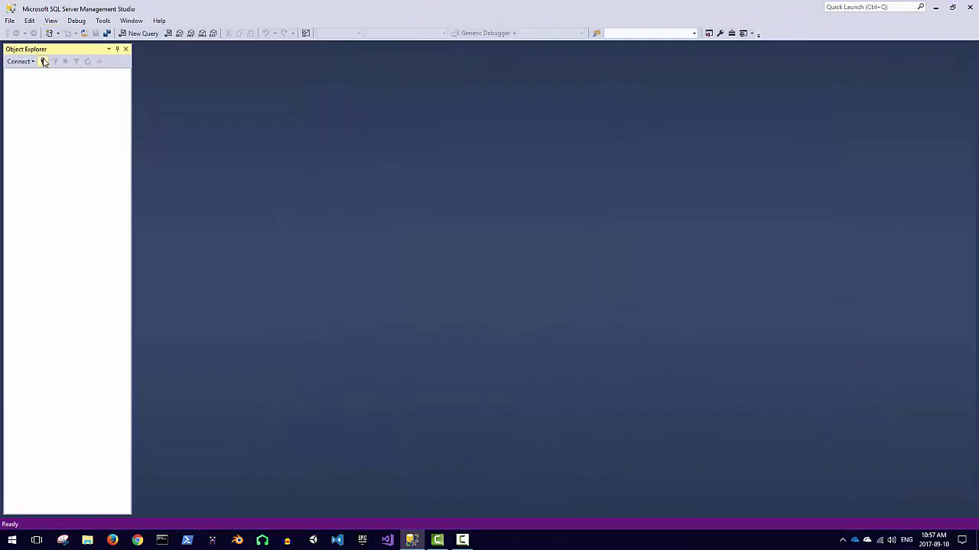
- Start a new Object Explorer connection so the Connect to Server dialog opens
click(44, 62)
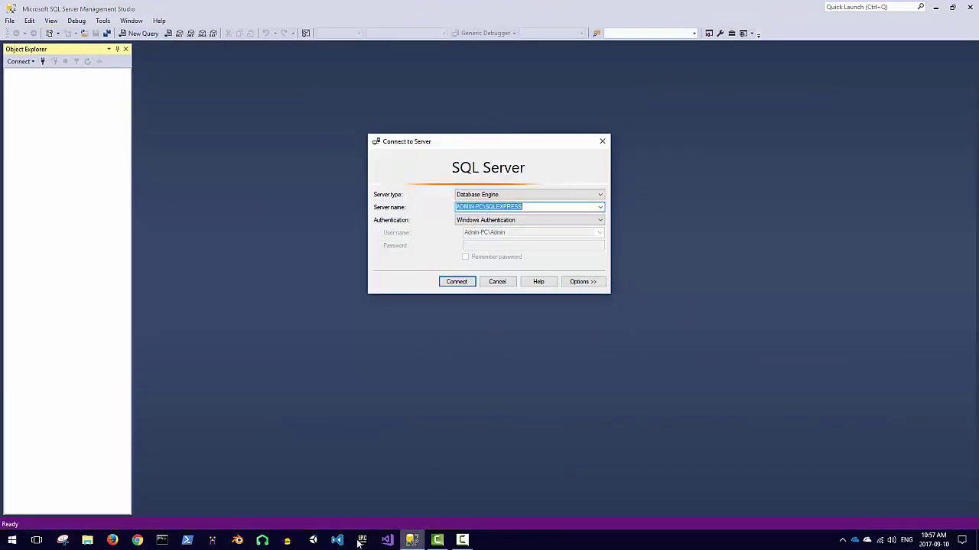
- Search Windows for SQL Server Management Studio, then return to the Connect to Server dialog without launching anything
click(9, 541)
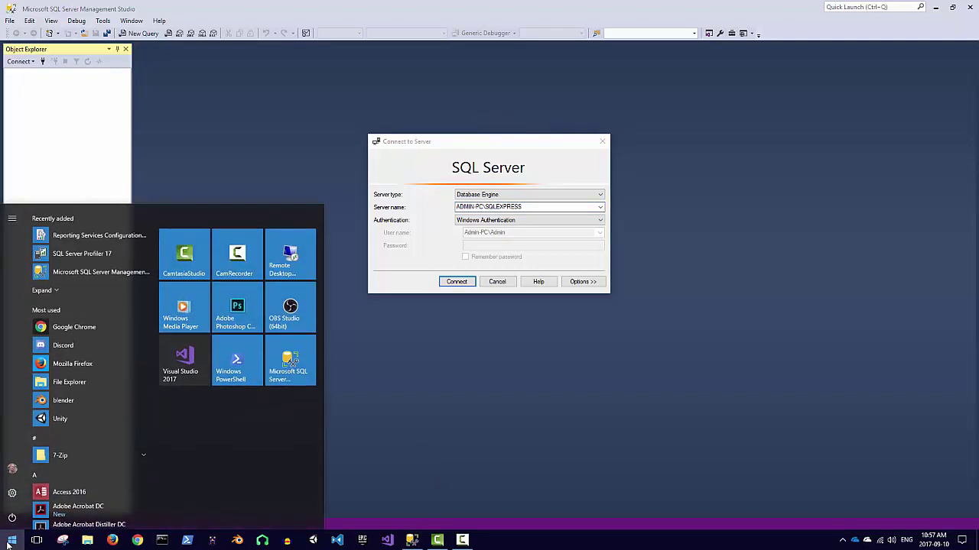
text(sq)
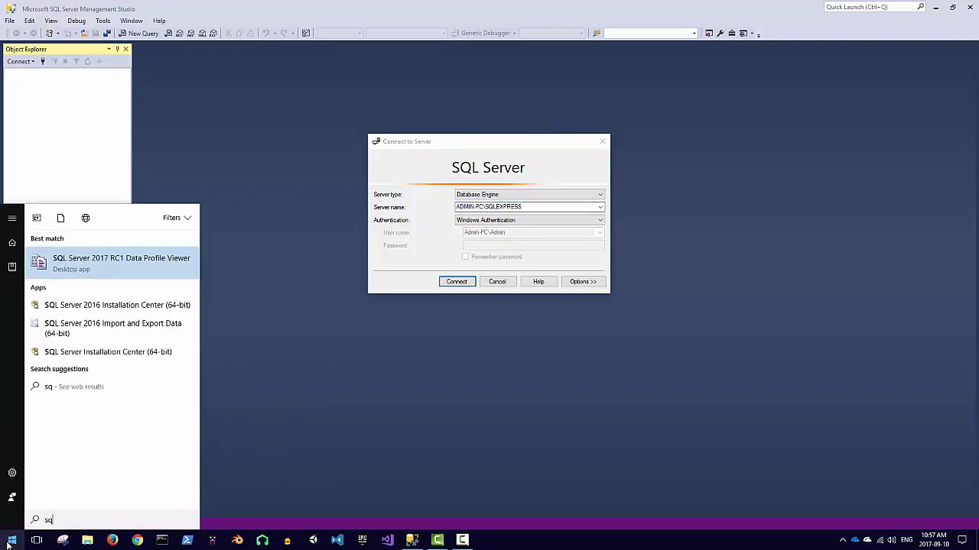
text(l server mana)
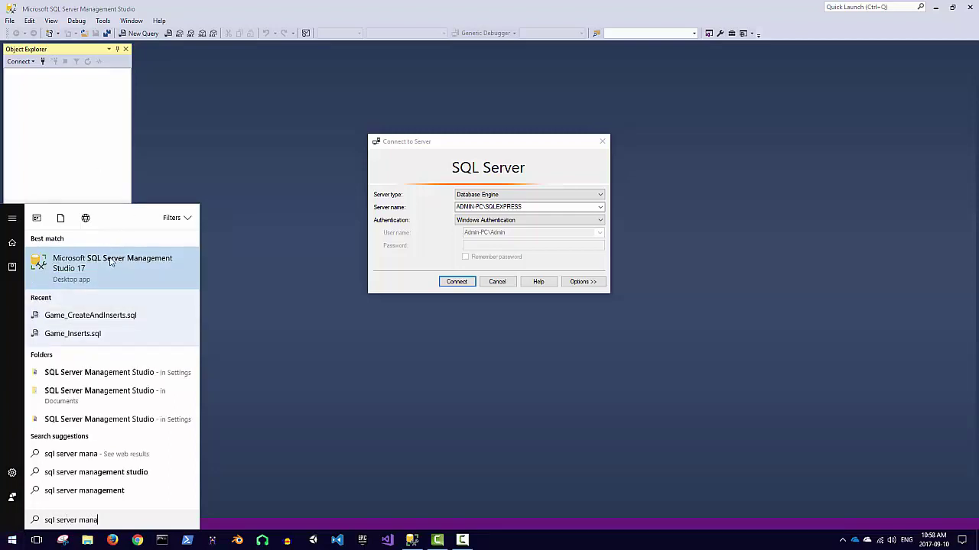
click(498, 146)
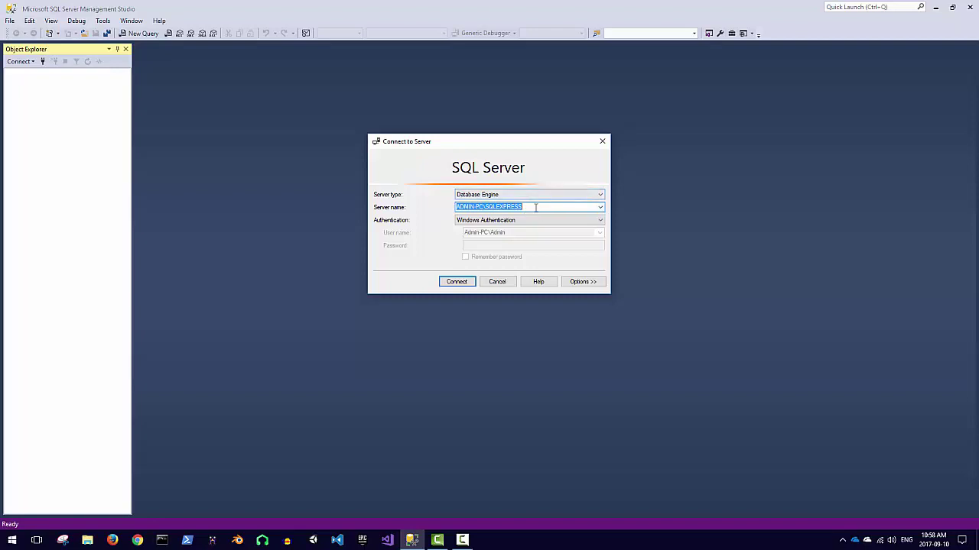
- Browse the local Database Engine servers, choose ADMIN-PC\SQLEXPRESS and connect to it with Windows Authentication
click(465, 206)
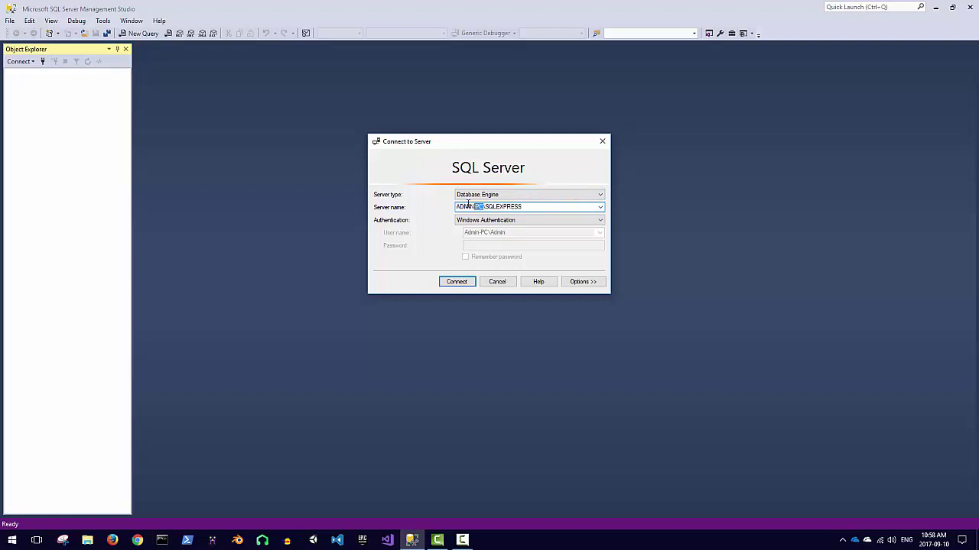
drag(485, 206, 528, 210)
click(531, 208)
click(601, 208)
click(493, 226)
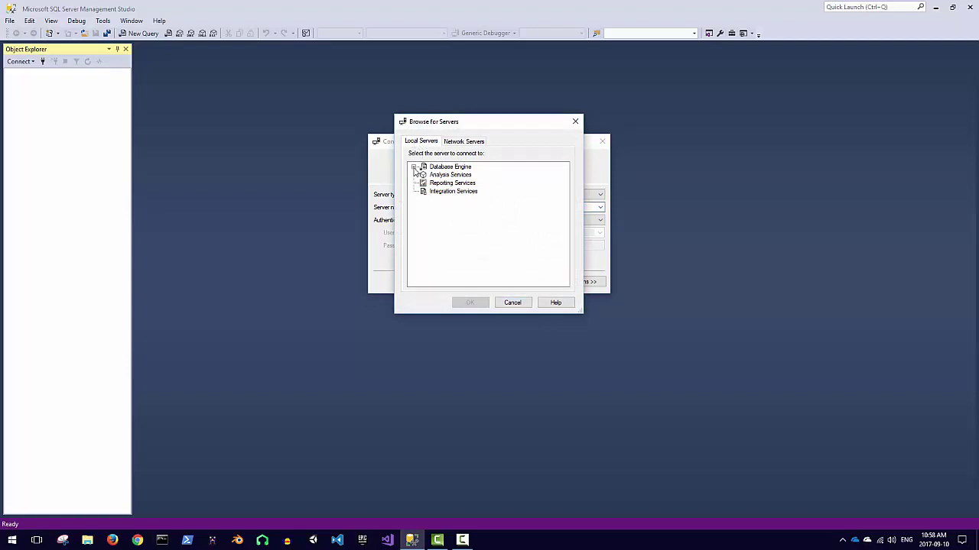
click(413, 168)
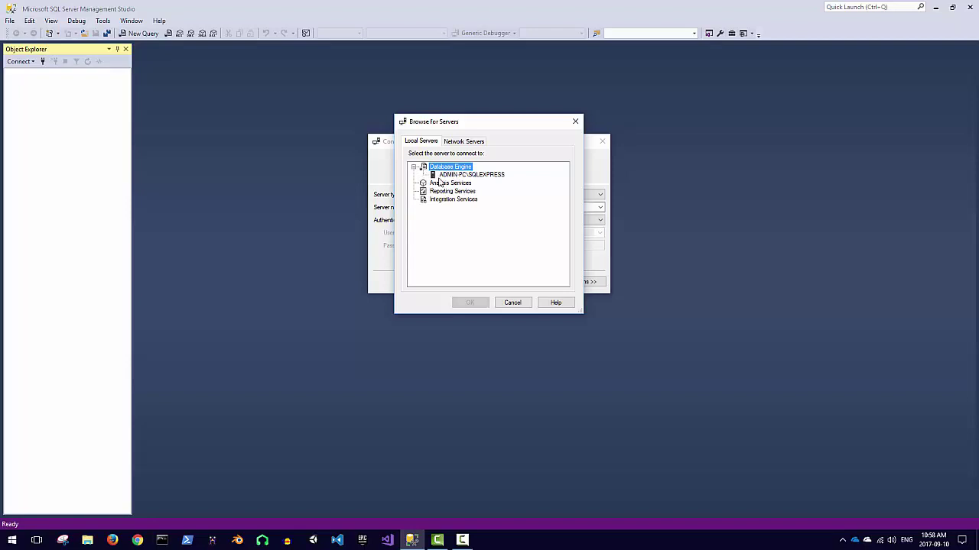
click(467, 176)
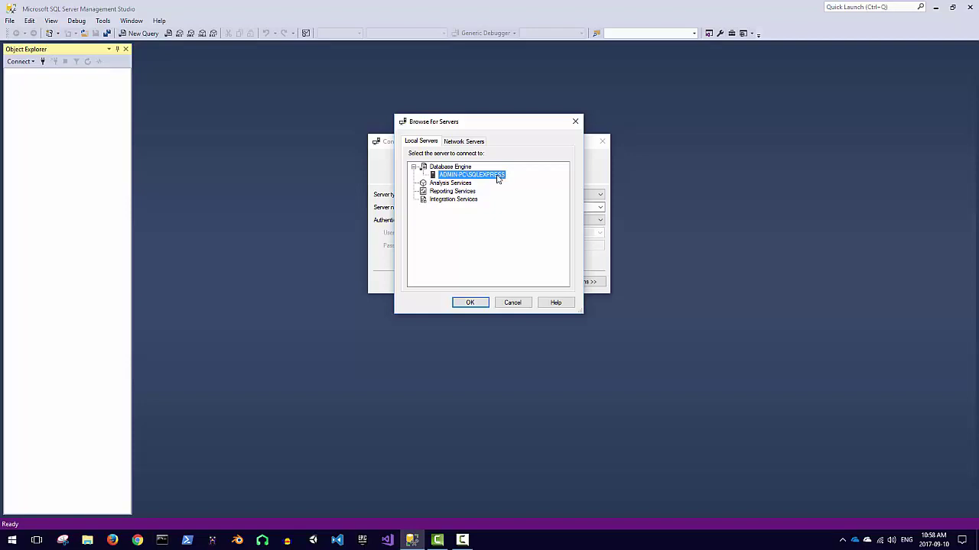
click(475, 305)
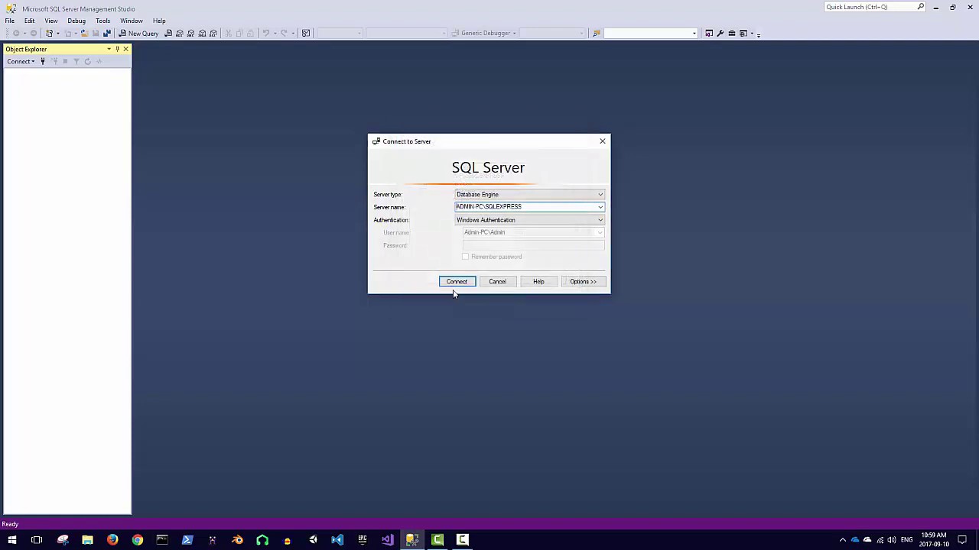
drag(525, 207, 457, 206)
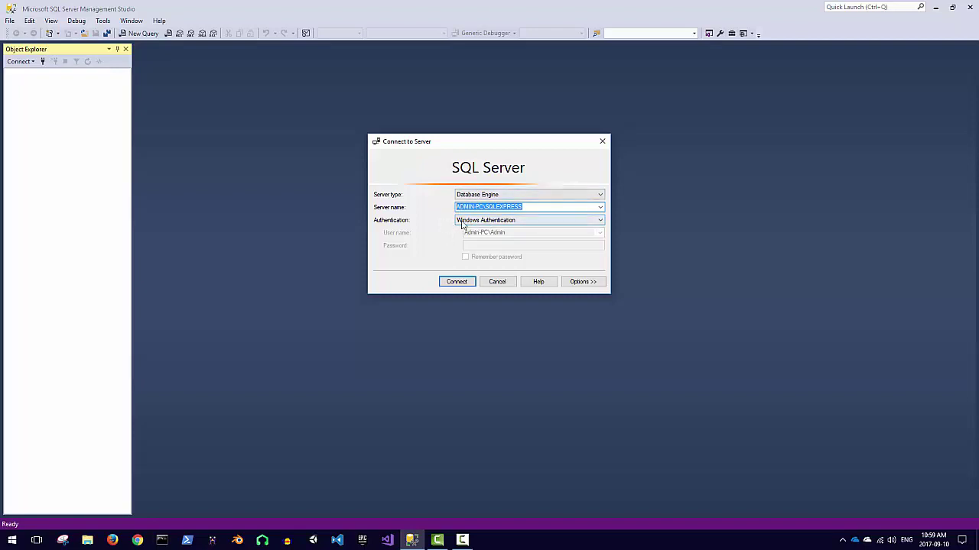
click(456, 282)
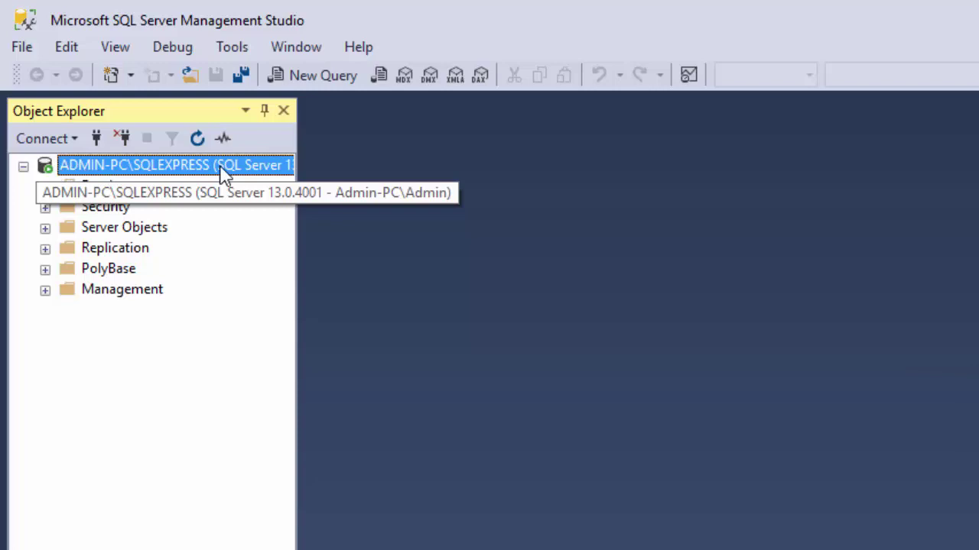
- Widen the Object Explorer slightly and expand the server's Security logins to select the Admin-PC\Admin login
drag(299, 192, 552, 198)
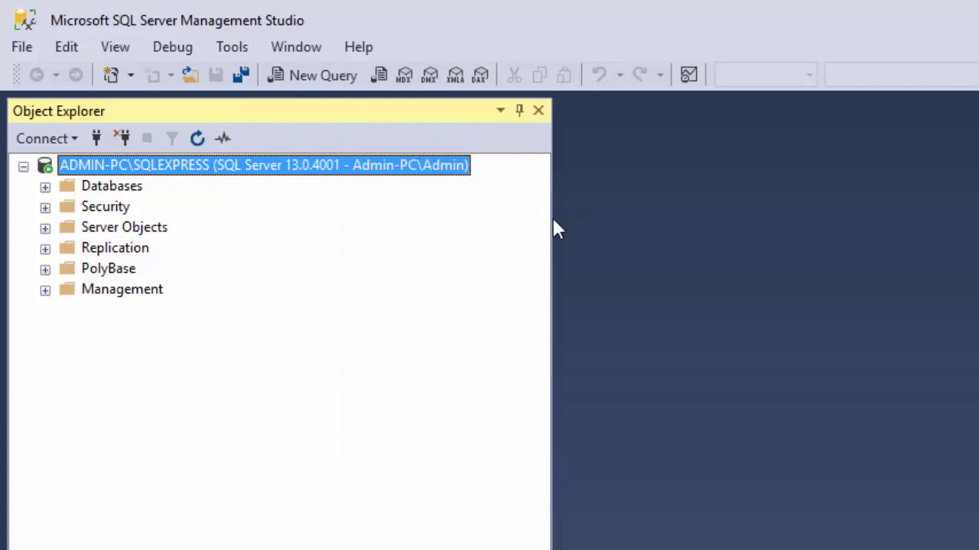
drag(554, 223, 329, 287)
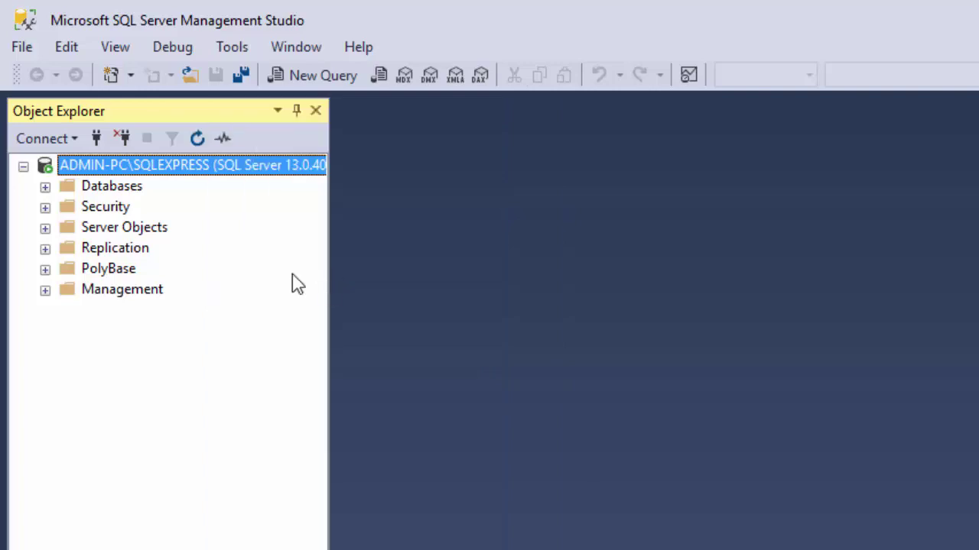
click(81, 187)
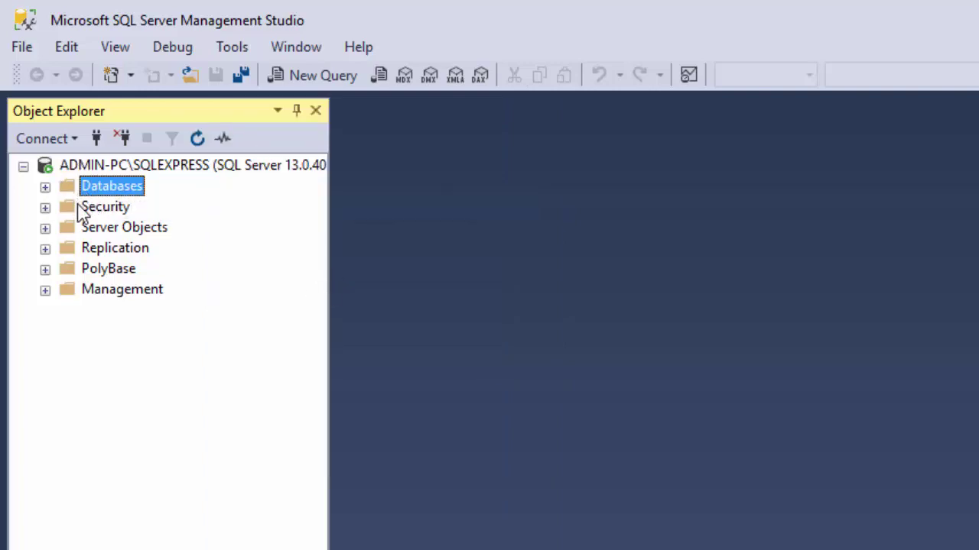
click(65, 209)
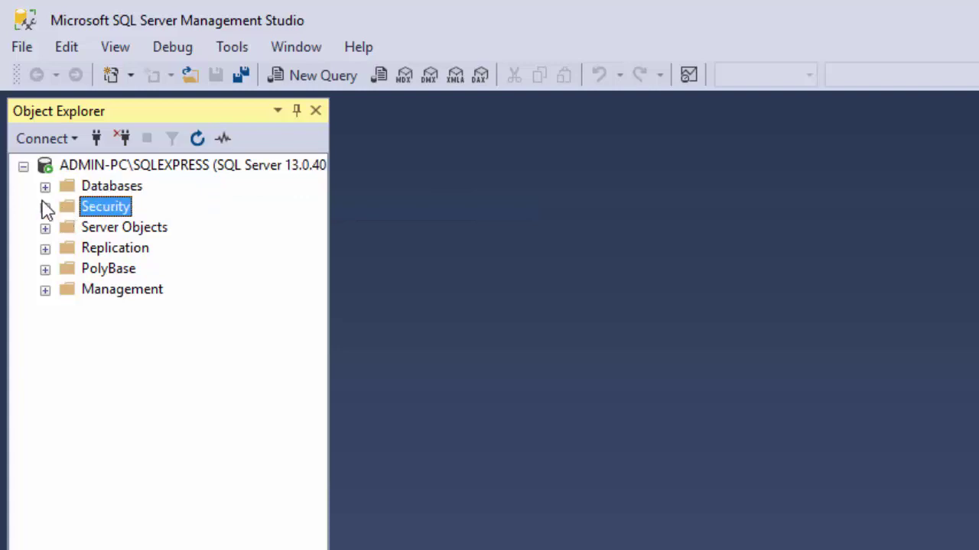
click(45, 207)
click(92, 230)
click(66, 227)
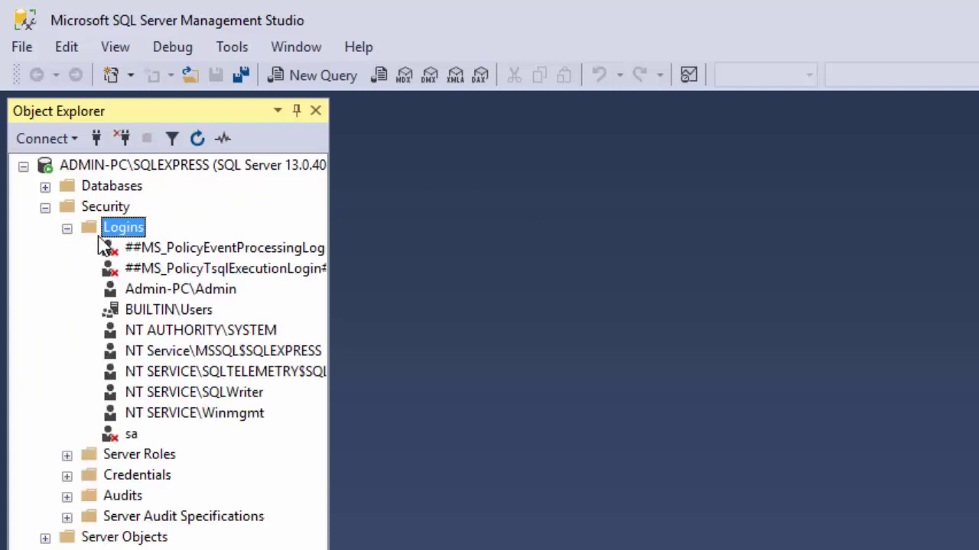
click(180, 290)
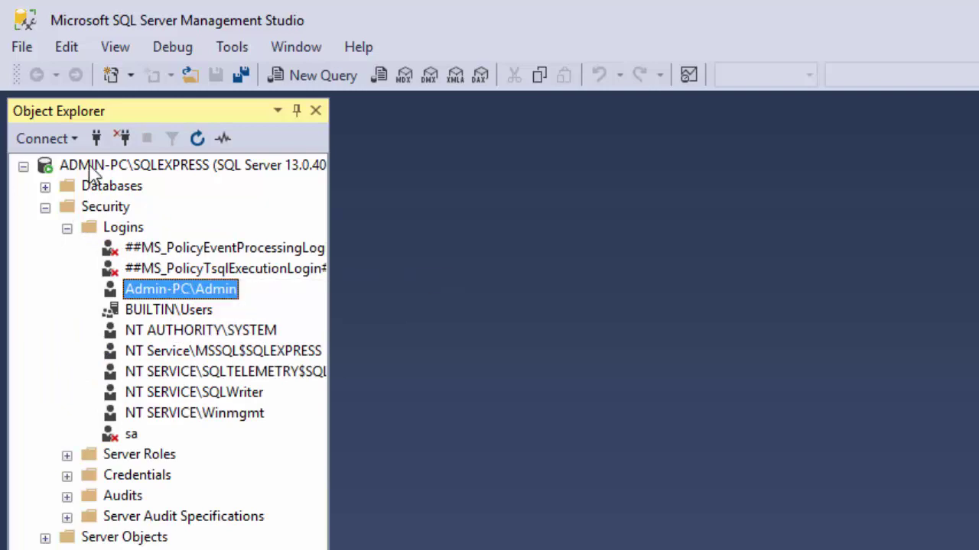
- Expand the server's Databases folder and create a new database named HomeDatabase with the default owner
click(86, 191)
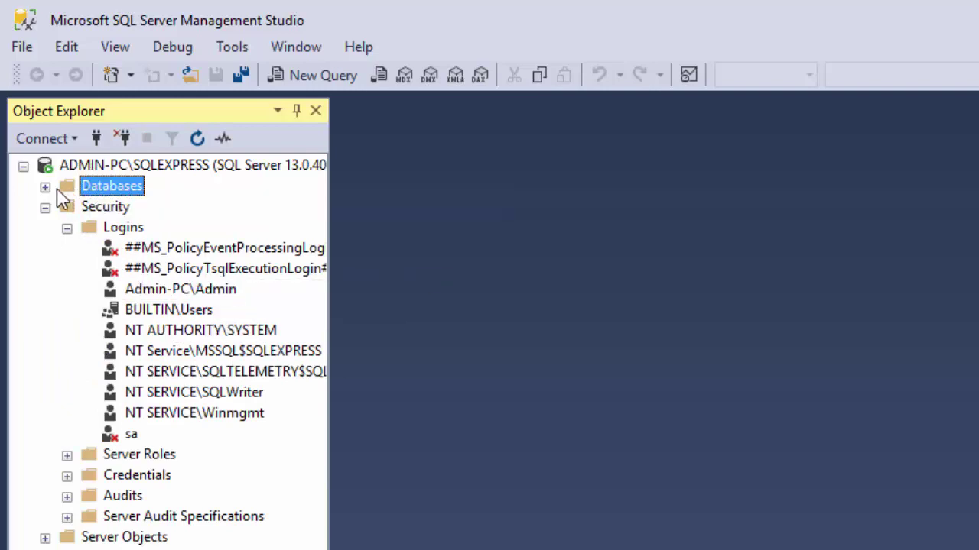
click(45, 187)
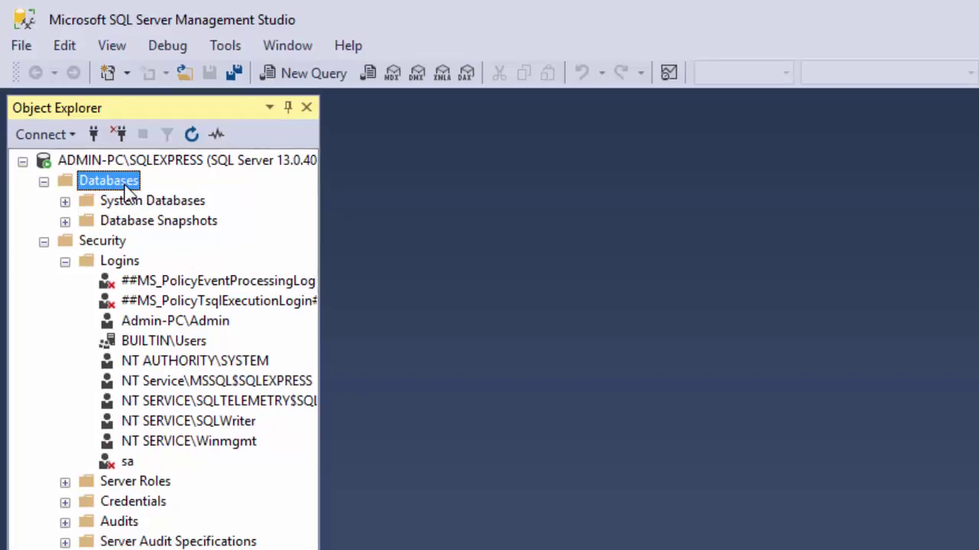
right_click(125, 185)
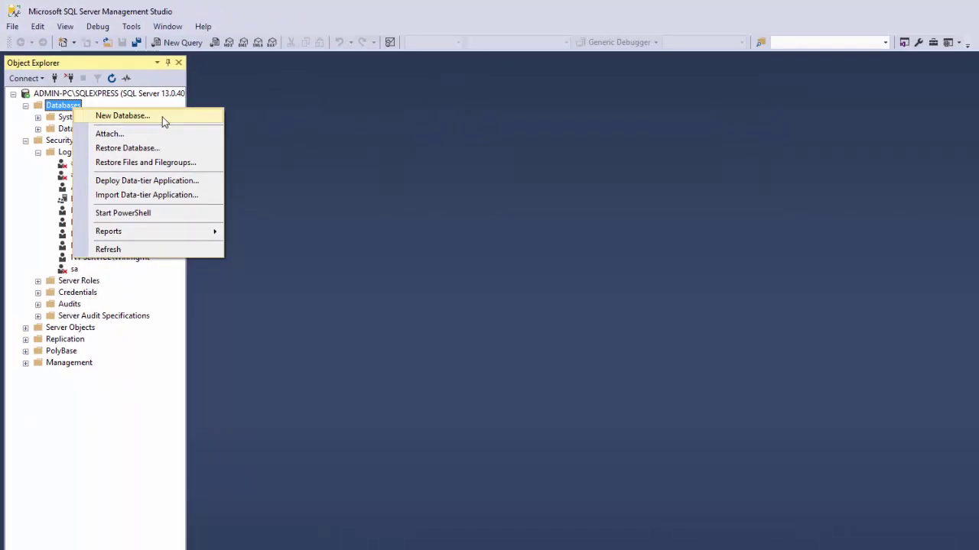
click(162, 117)
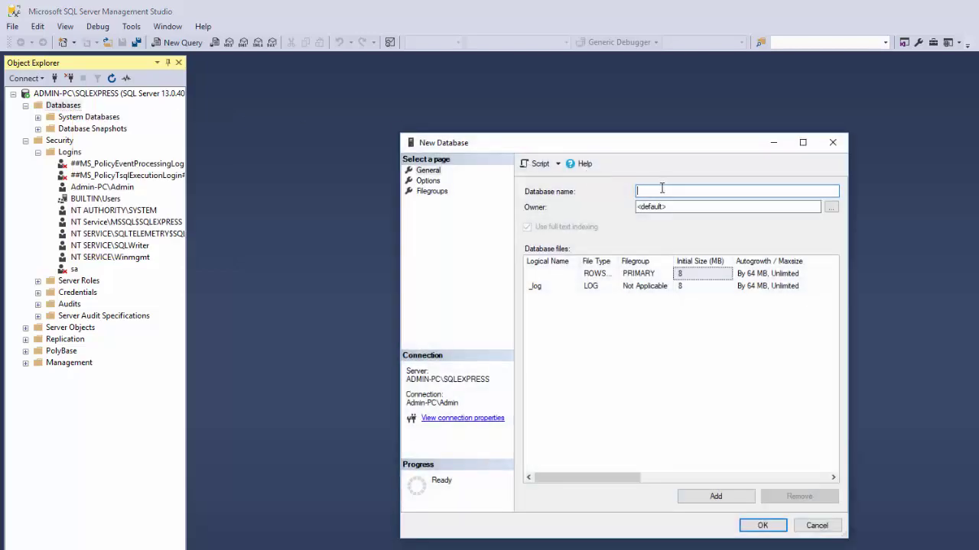
text(HomeDatabase)
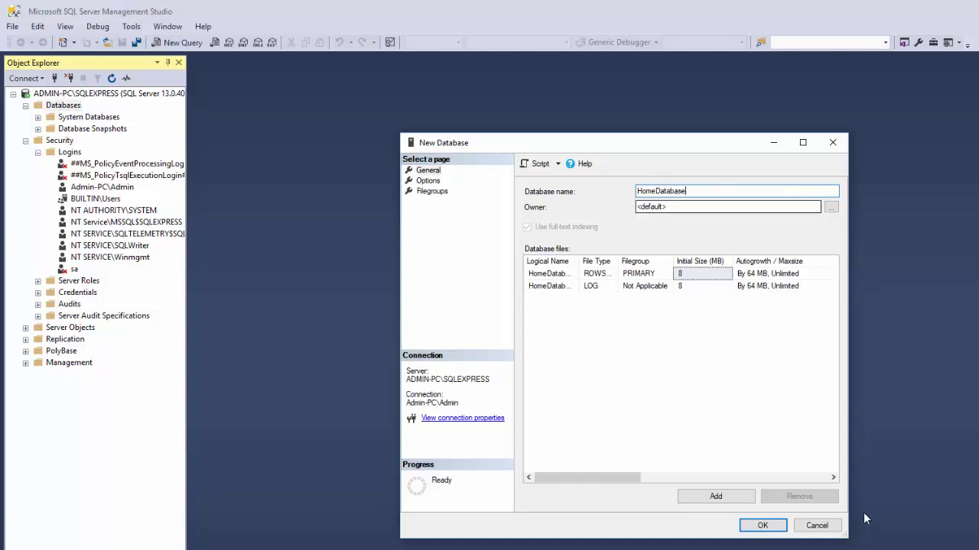
click(764, 526)
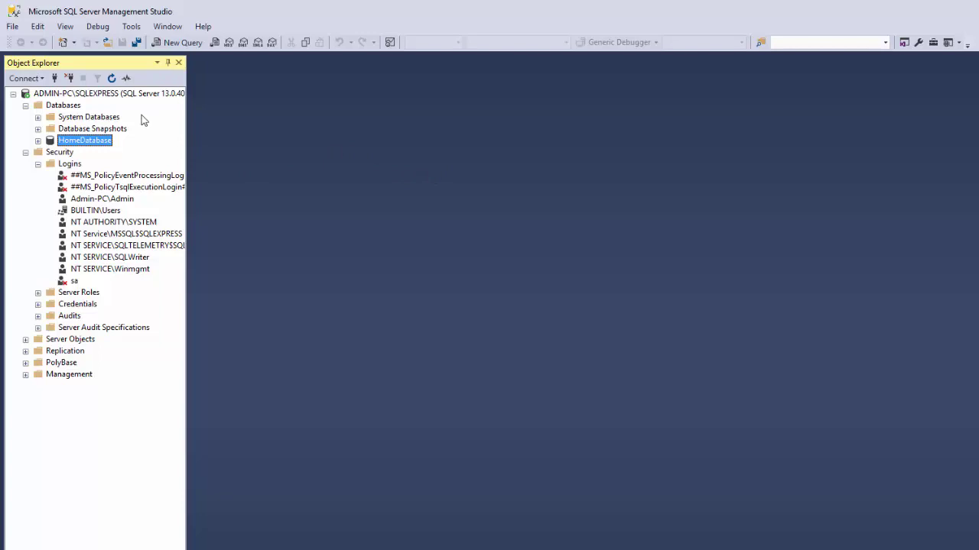
- Create a second database named Lab3 on the same server with the default owner
right_click(66, 108)
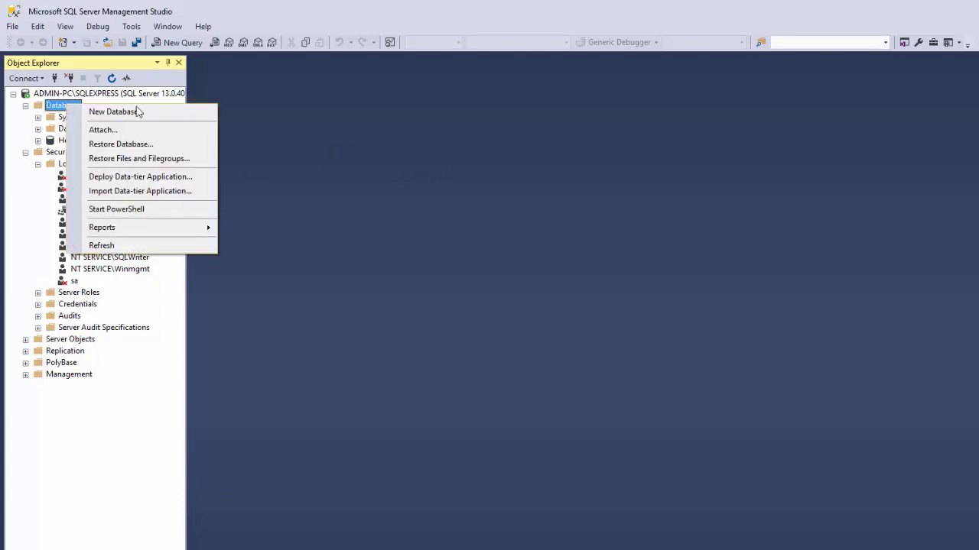
click(136, 113)
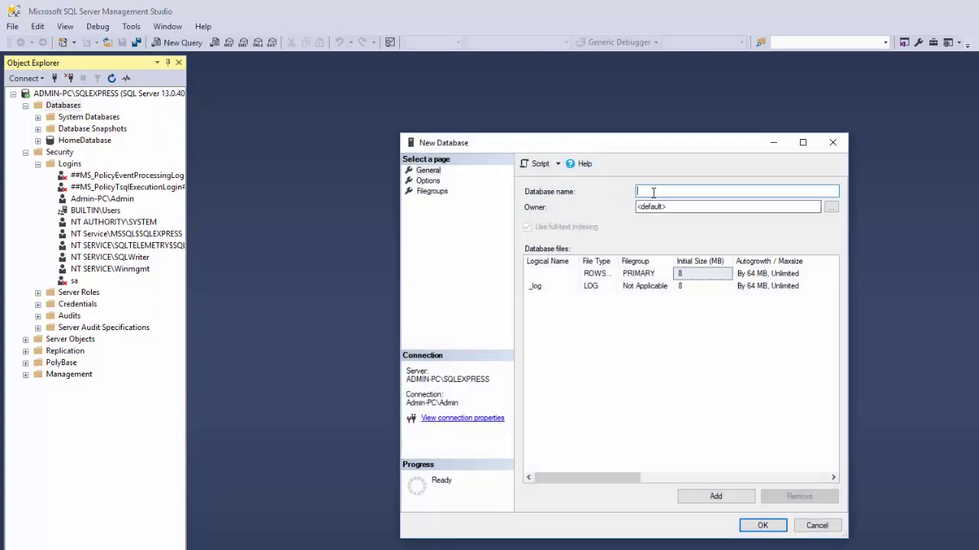
text(Lab3)
click(763, 526)
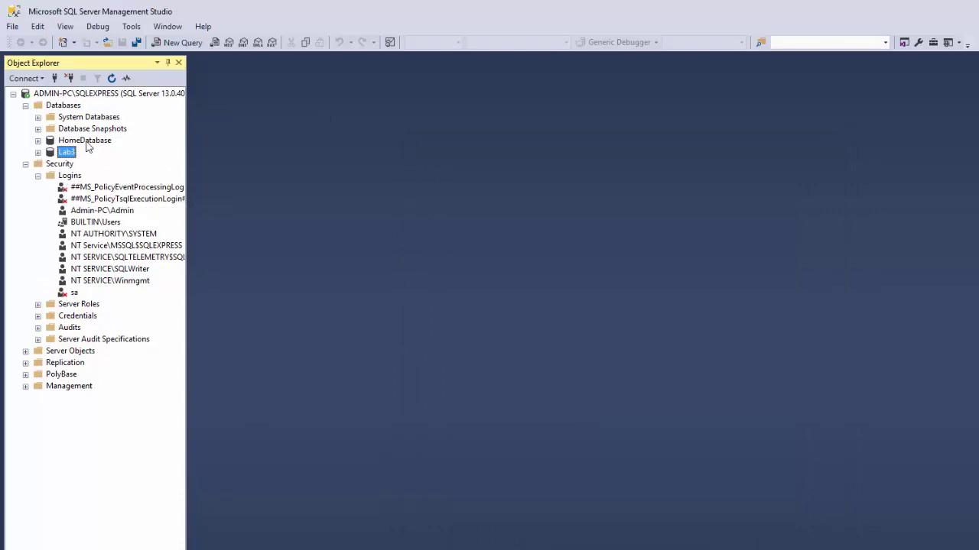
- Delete the Lab3 database from the ADMIN-PC\SQLEXPRESS server
click(65, 93)
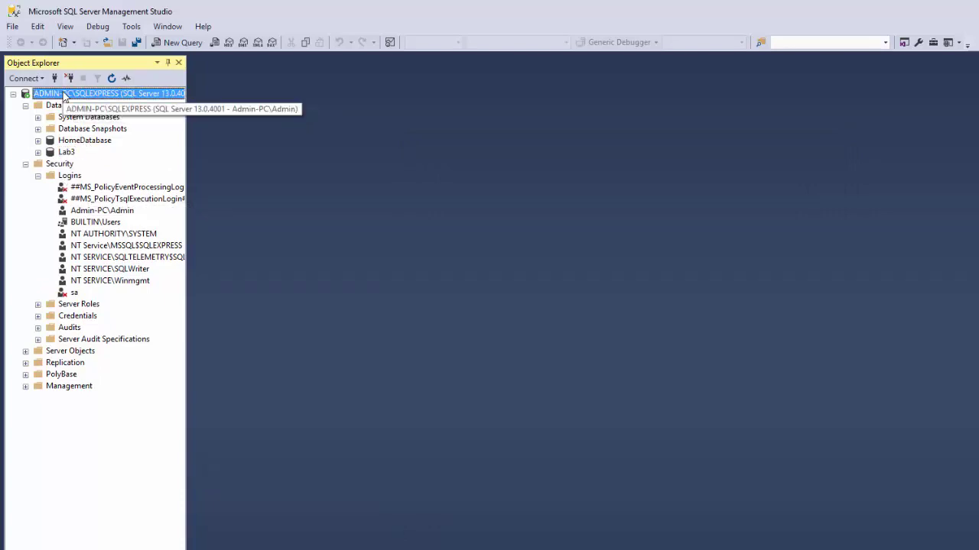
click(66, 152)
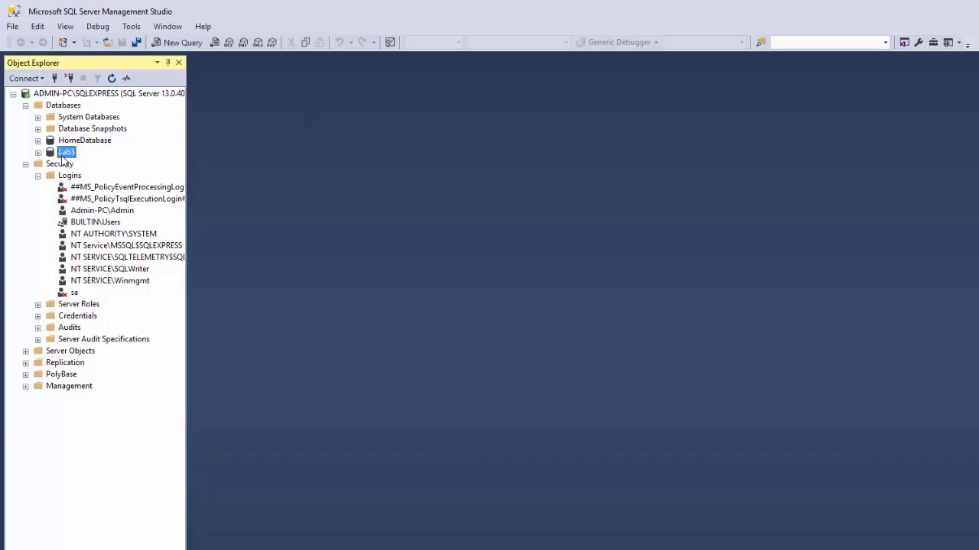
right_click(64, 153)
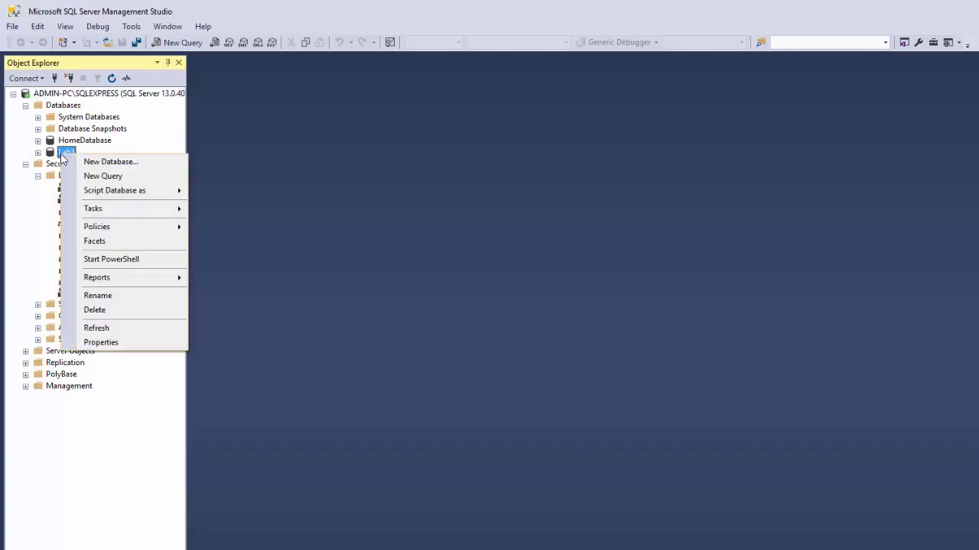
click(107, 313)
click(761, 525)
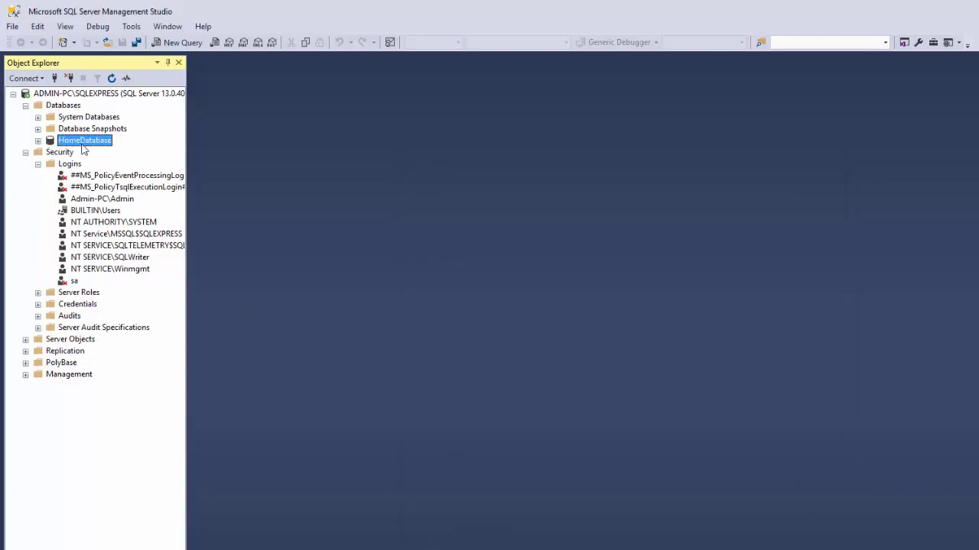
- Set the default database of the Admin-PC\Admin login to HomeDatabase in its login properties and save the change
click(84, 211)
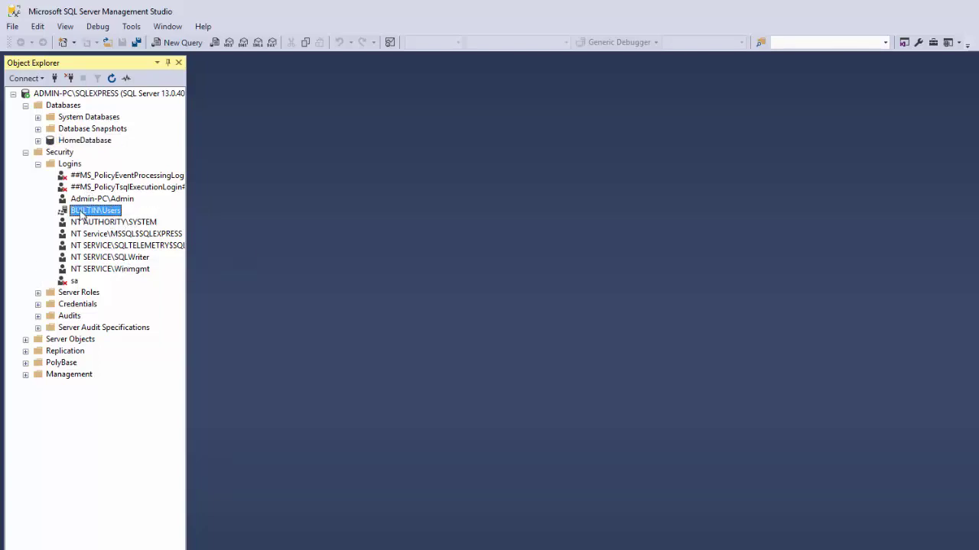
click(93, 198)
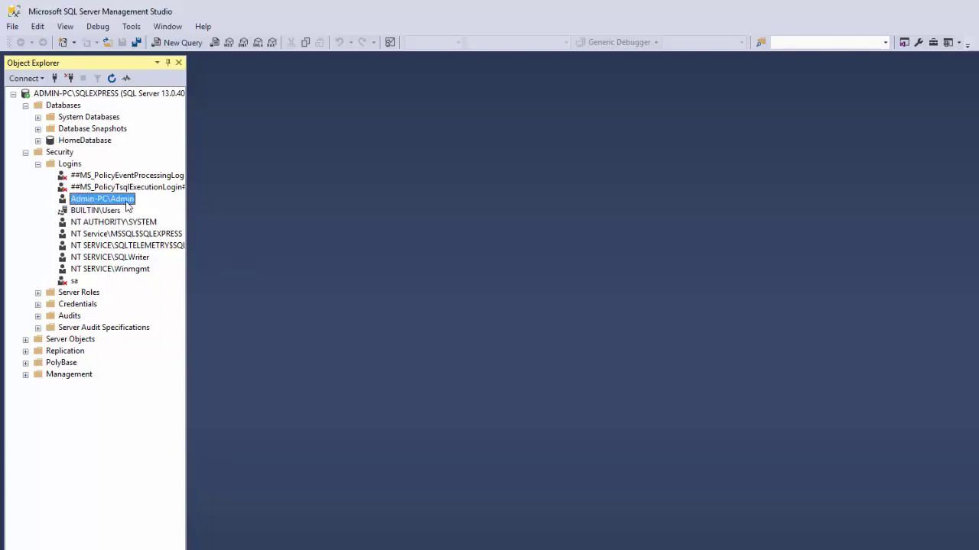
right_click(125, 205)
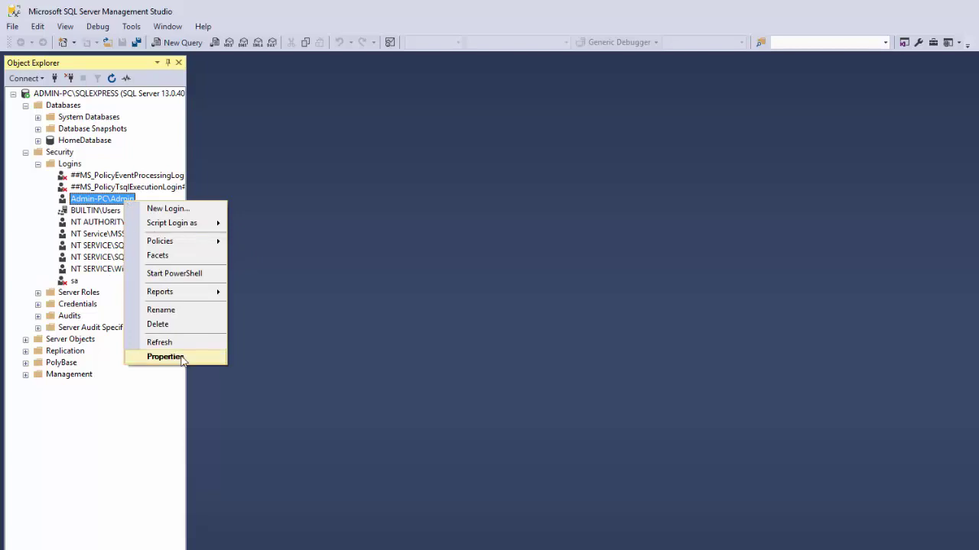
click(138, 356)
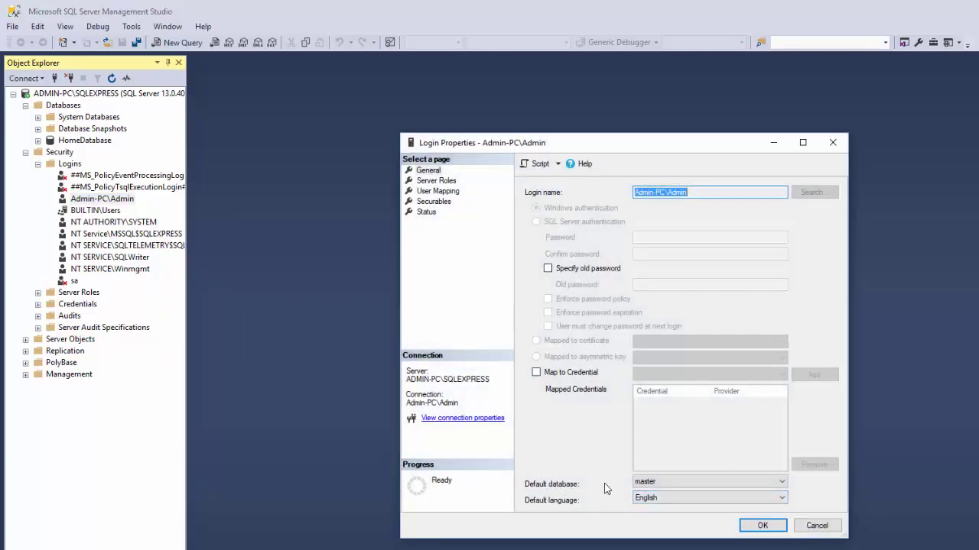
click(654, 482)
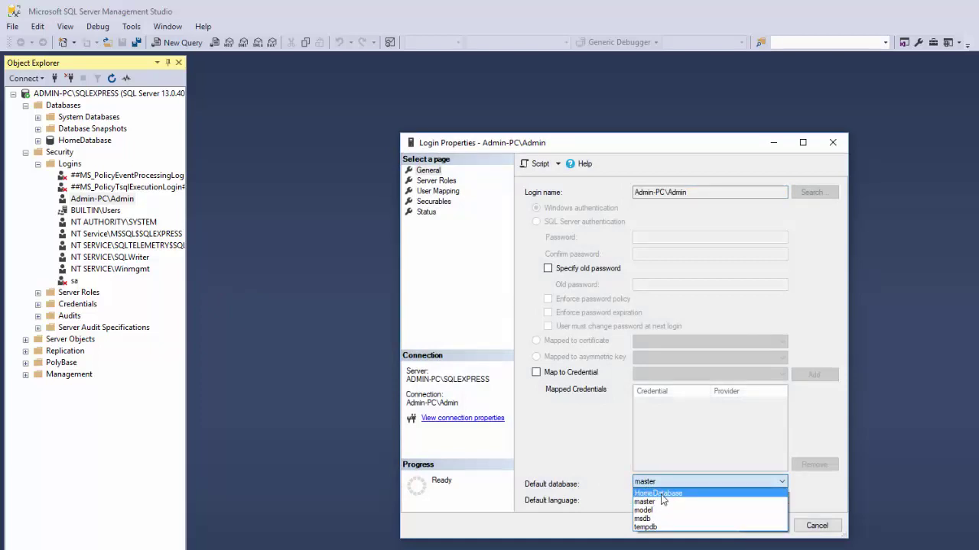
click(661, 502)
scroll(662, 500, up, 1)
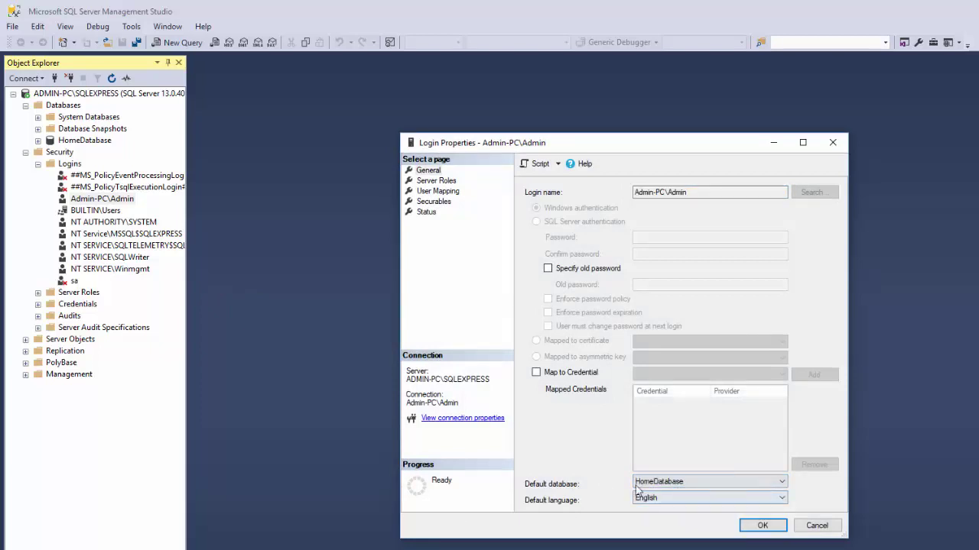
click(762, 526)
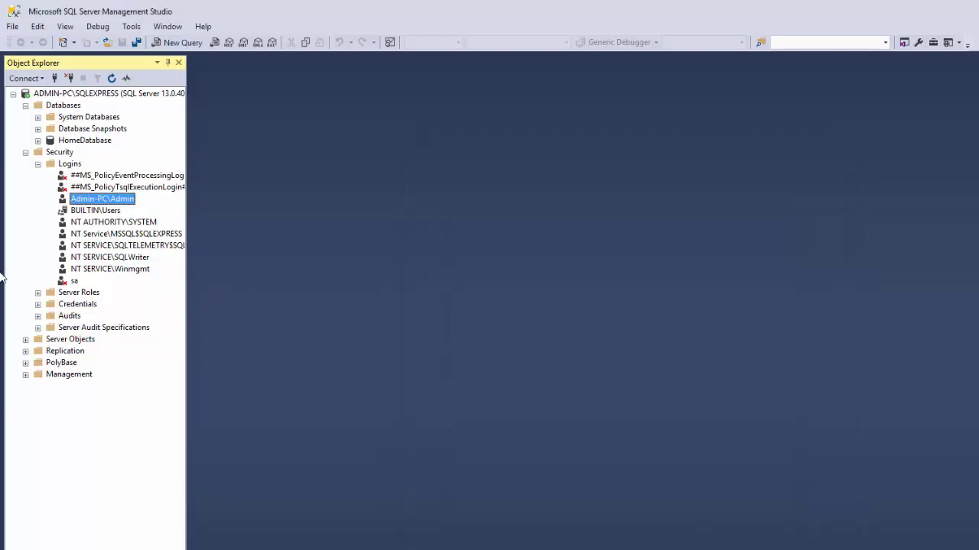
- Collapse the Logins and Security folders, then open a new query window and check that HomeDatabase is its target database
click(38, 163)
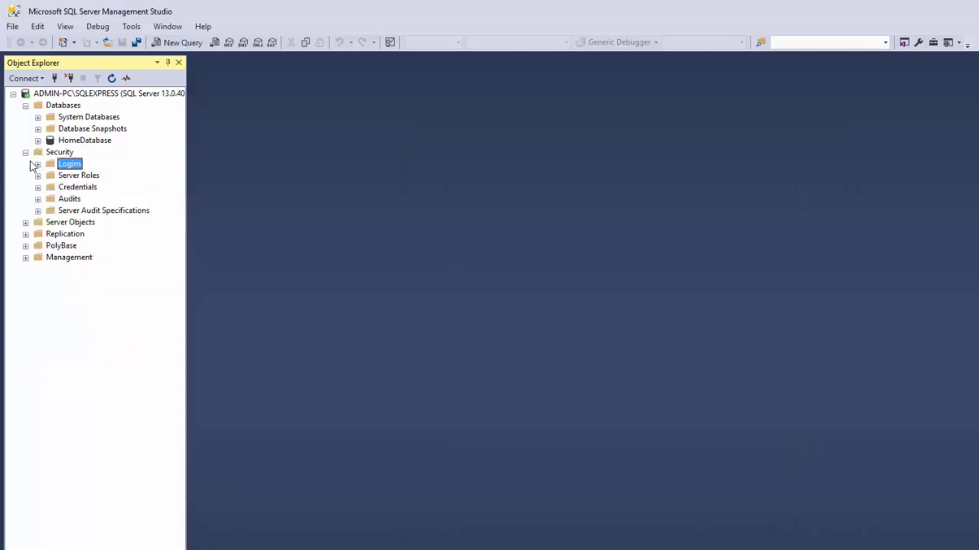
click(25, 152)
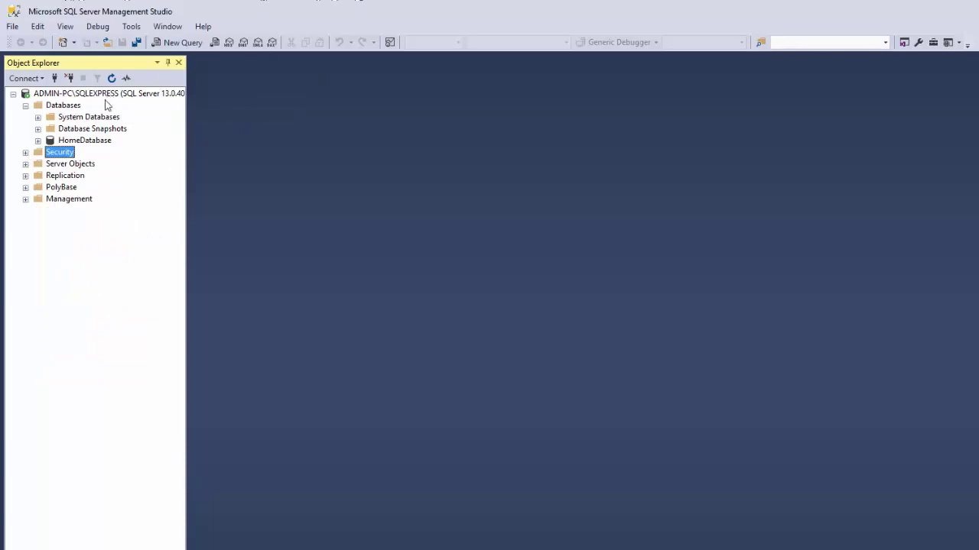
click(178, 43)
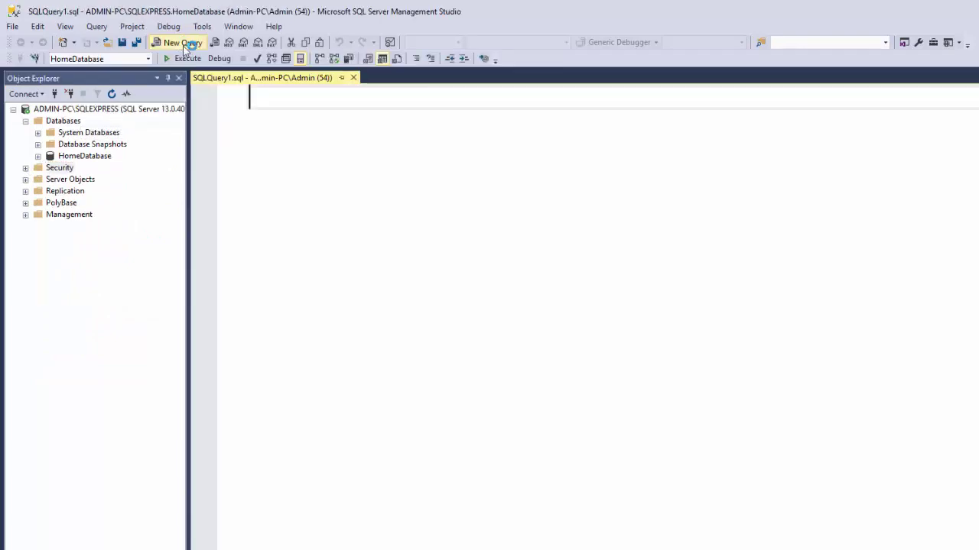
click(146, 58)
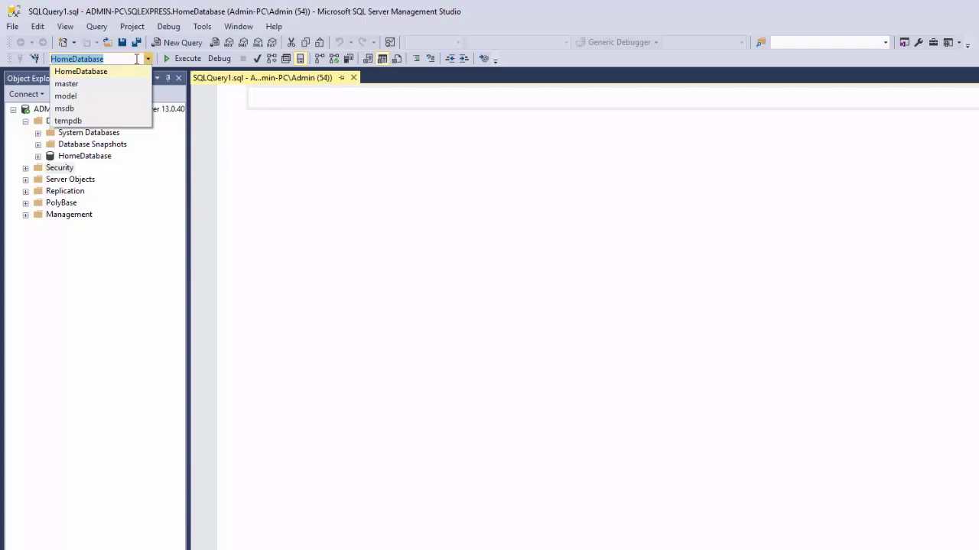
click(148, 60)
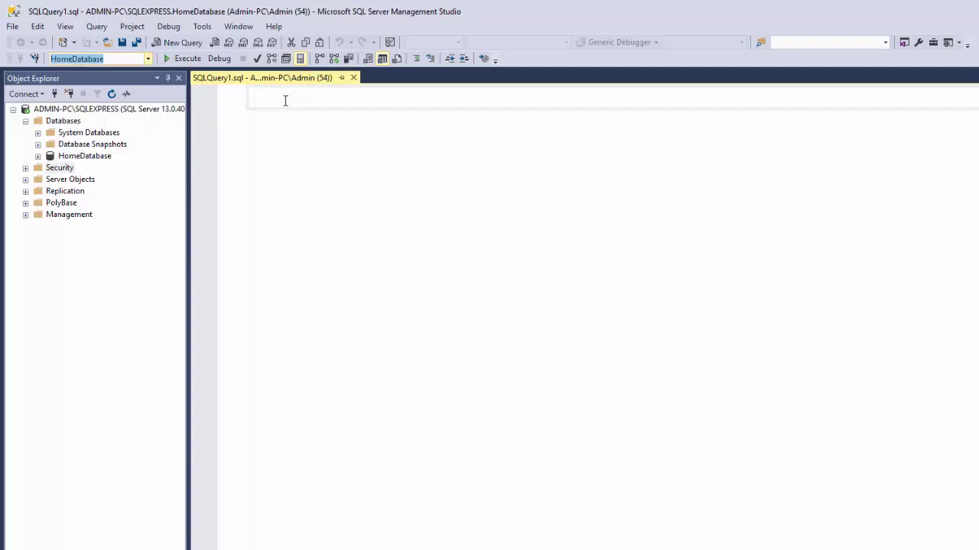